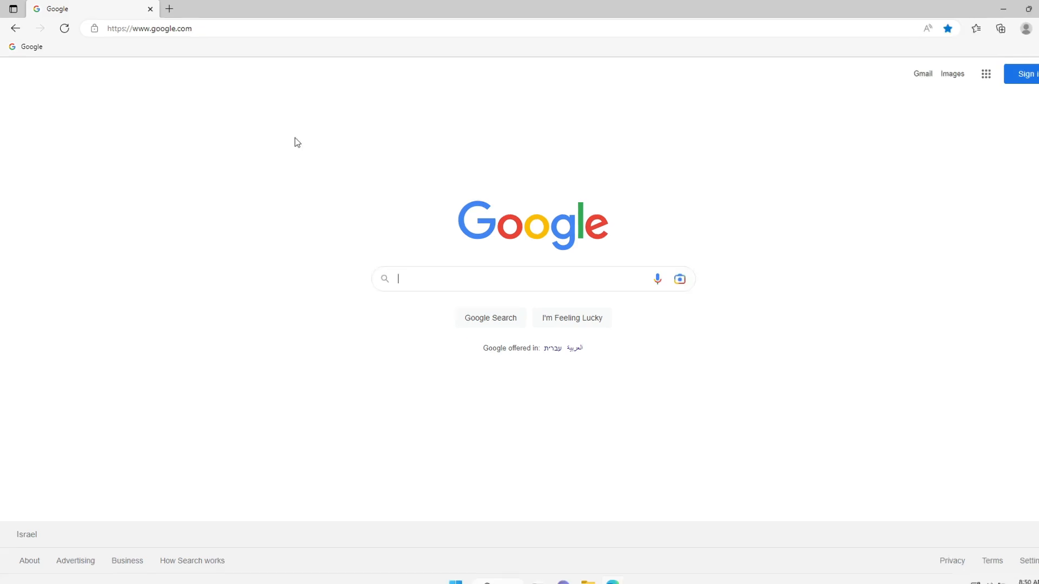
- Go to mongodb.com and download MongoDB Community Server 6.0.3 for Windows as an msi package
type("mongodb.com")
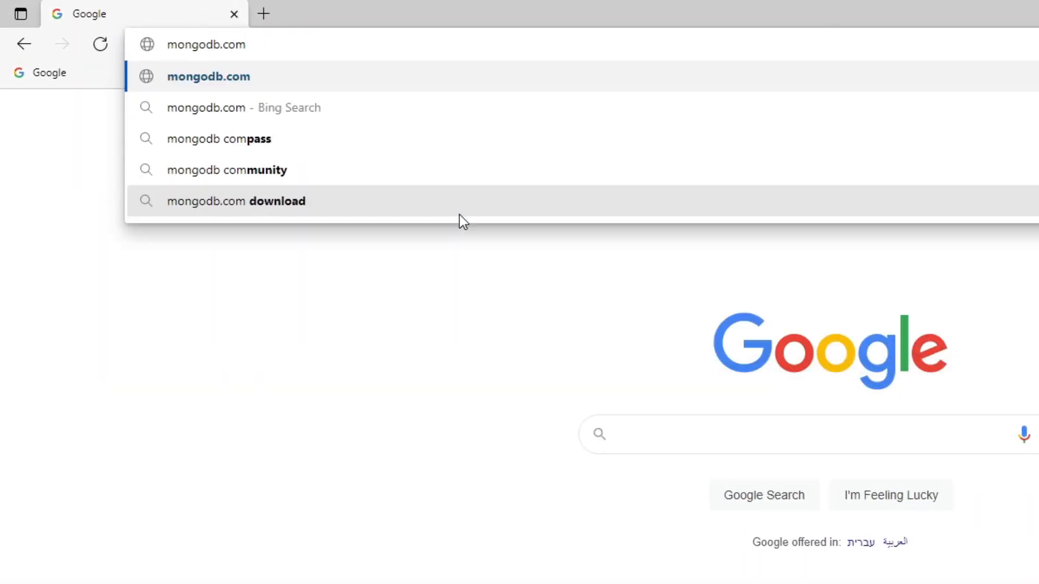
key("Return")
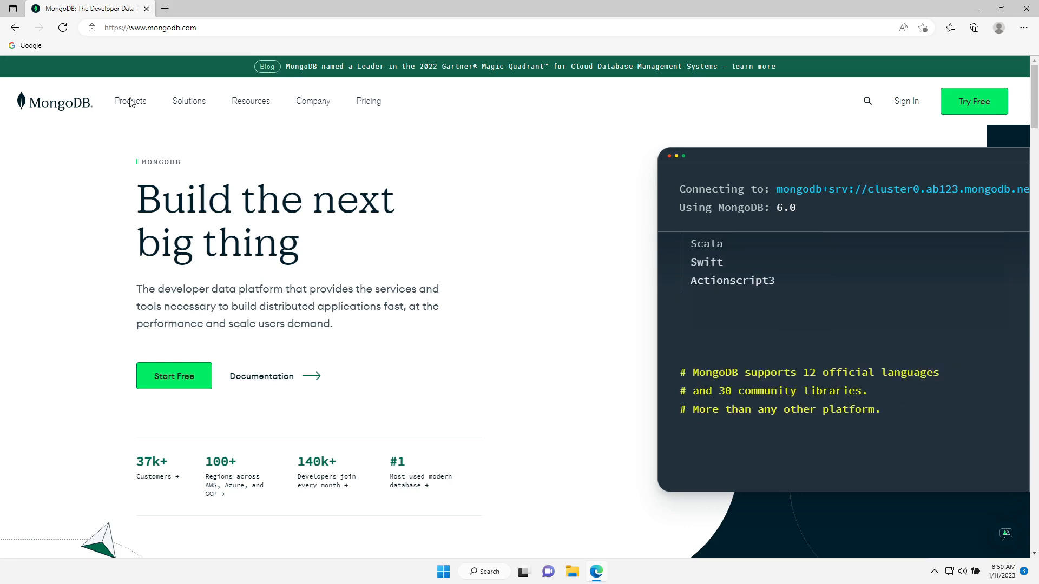
mouse_move(132, 102)
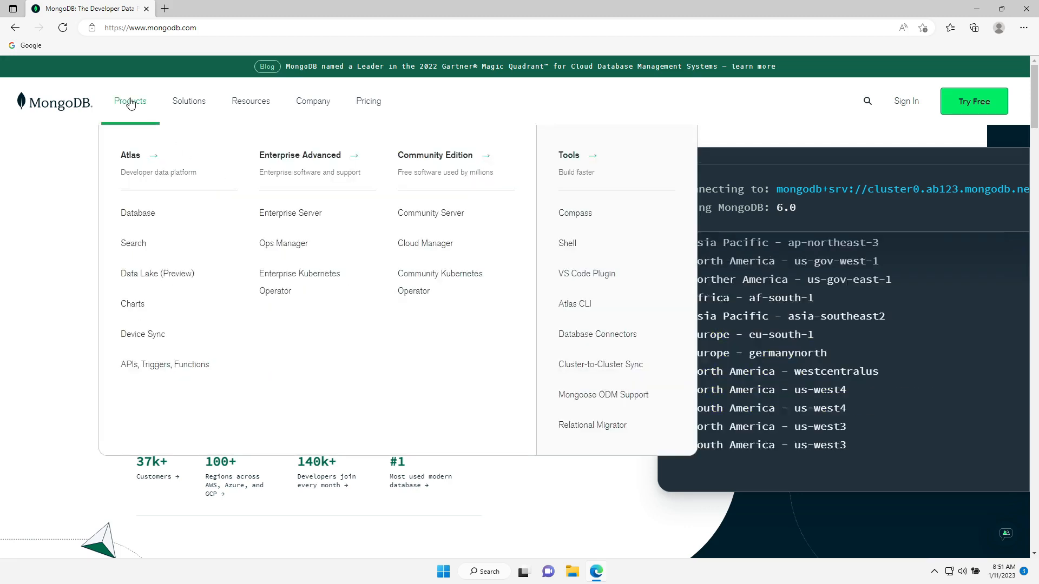
left_click(456, 158)
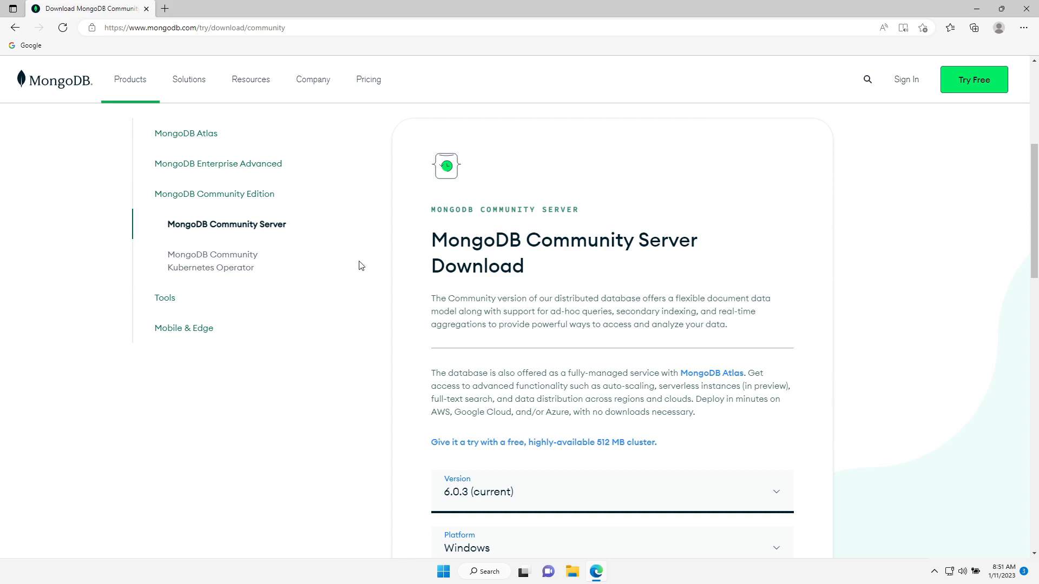
scroll(359, 264, "down", 3)
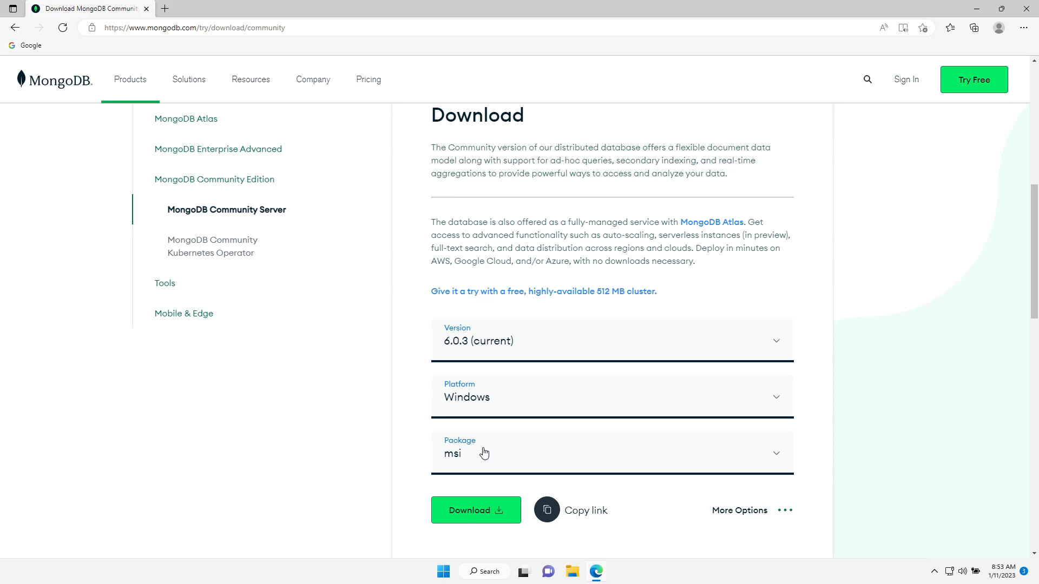
left_click(498, 517)
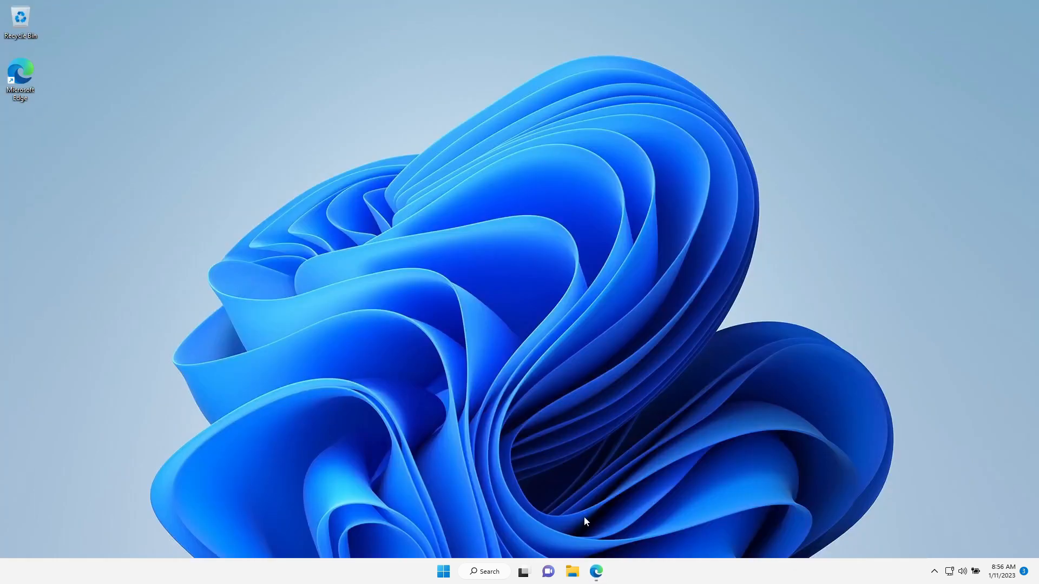
- Launch the mongodb-windows-x86_64-6.0.3-signed installer from the Downloads folder in File Explorer and accept its license agreement
left_click(573, 571)
left_click(268, 234)
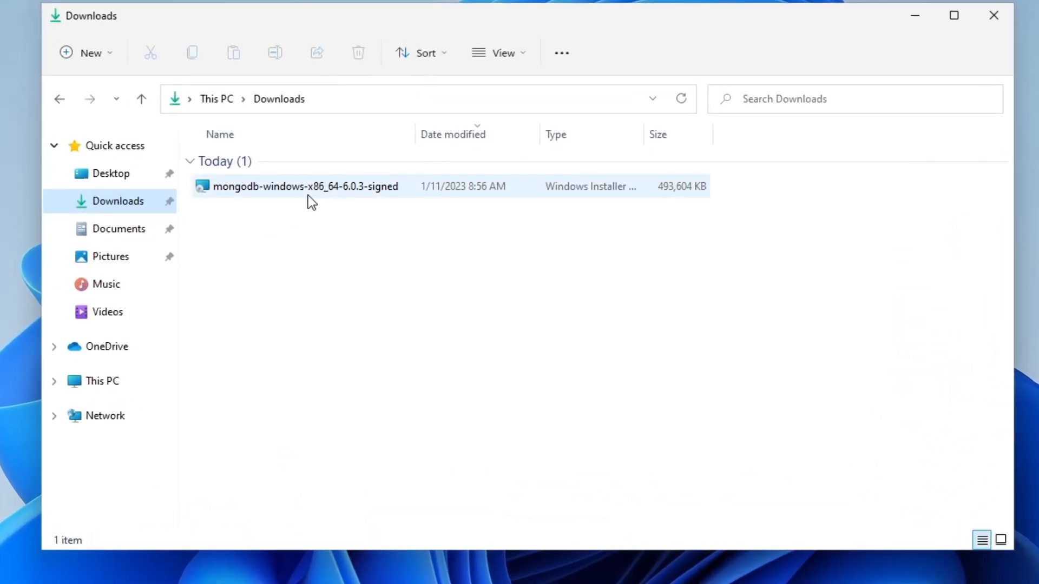
double_click(307, 195)
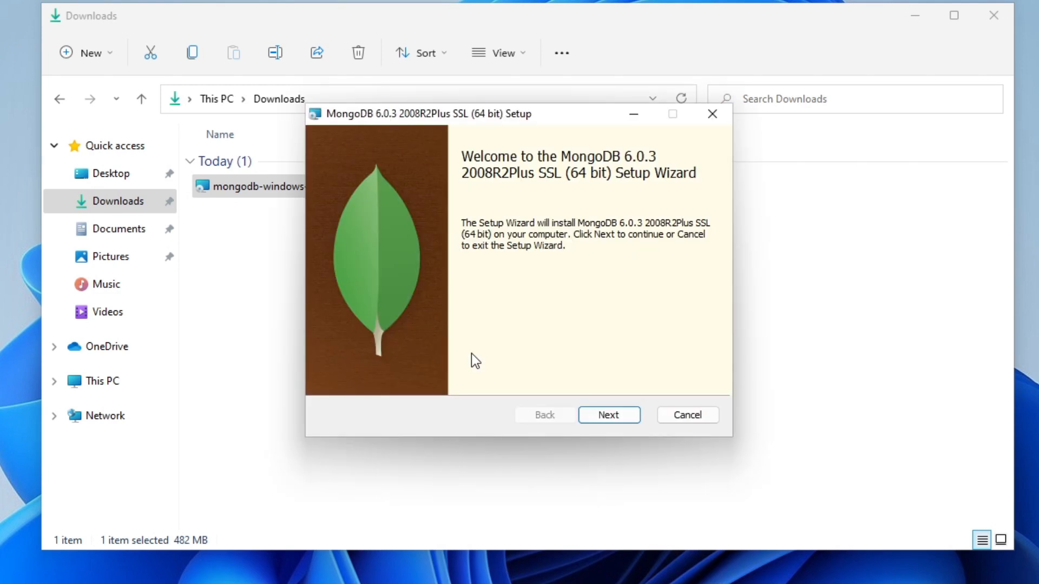
left_click(615, 417)
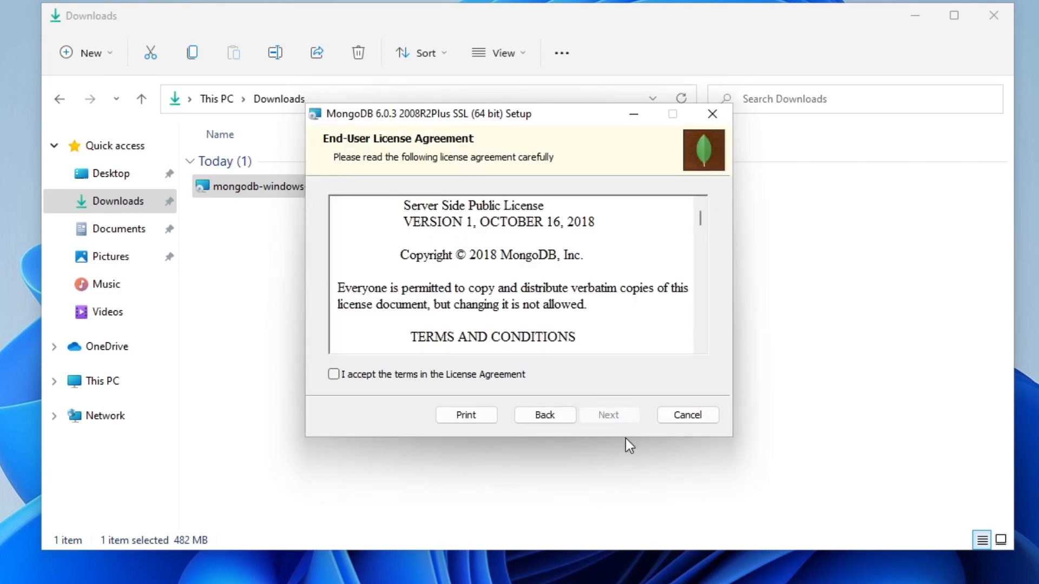
left_click(361, 378)
left_click(599, 412)
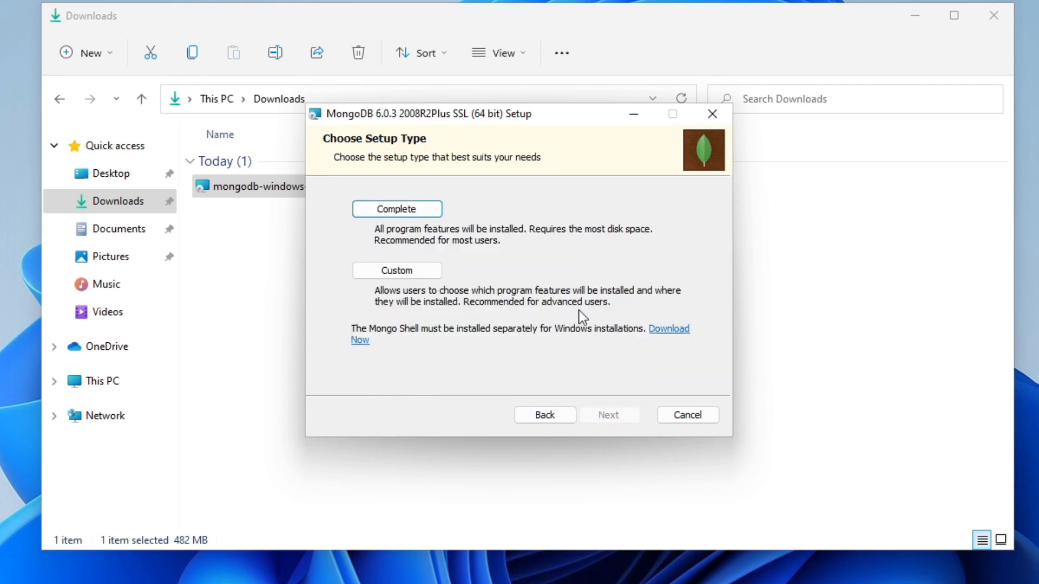
- Install MongoDB with the Complete setup type, the default Network Service user configuration and MongoDB Compass included, then finish the wizard
left_click(434, 213)
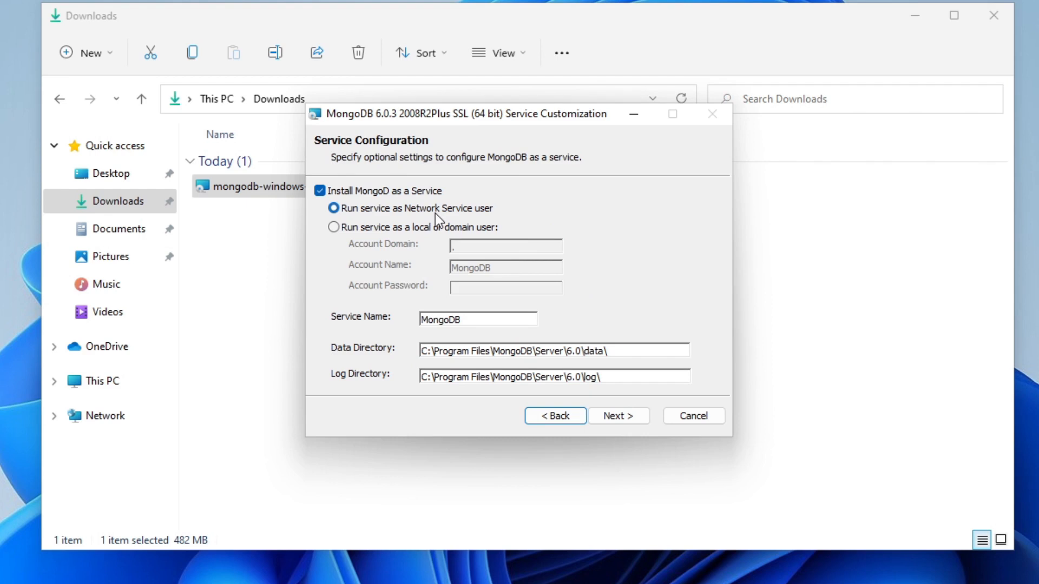
left_click(616, 416)
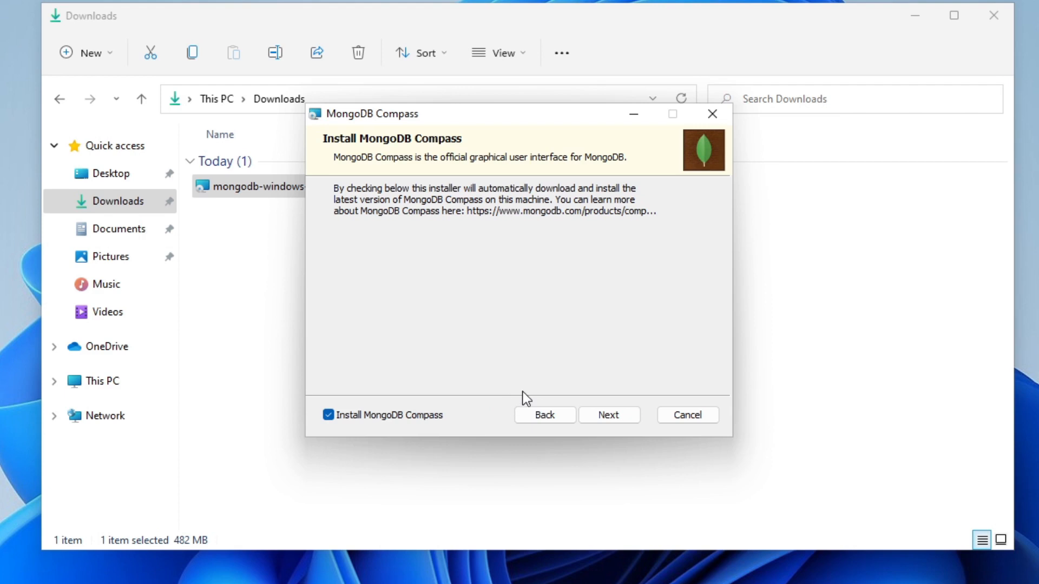
left_click(605, 415)
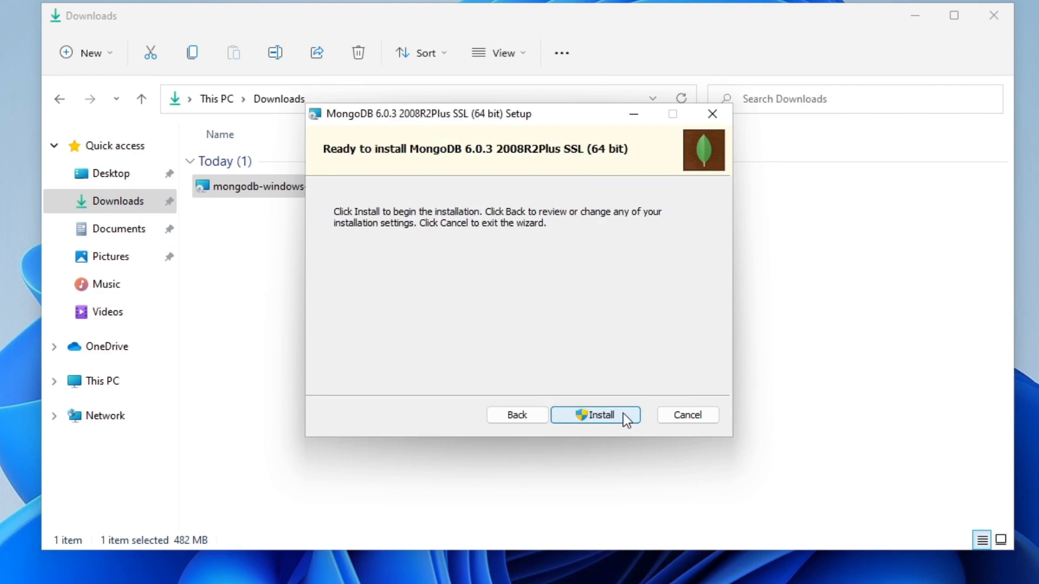
left_click(623, 414)
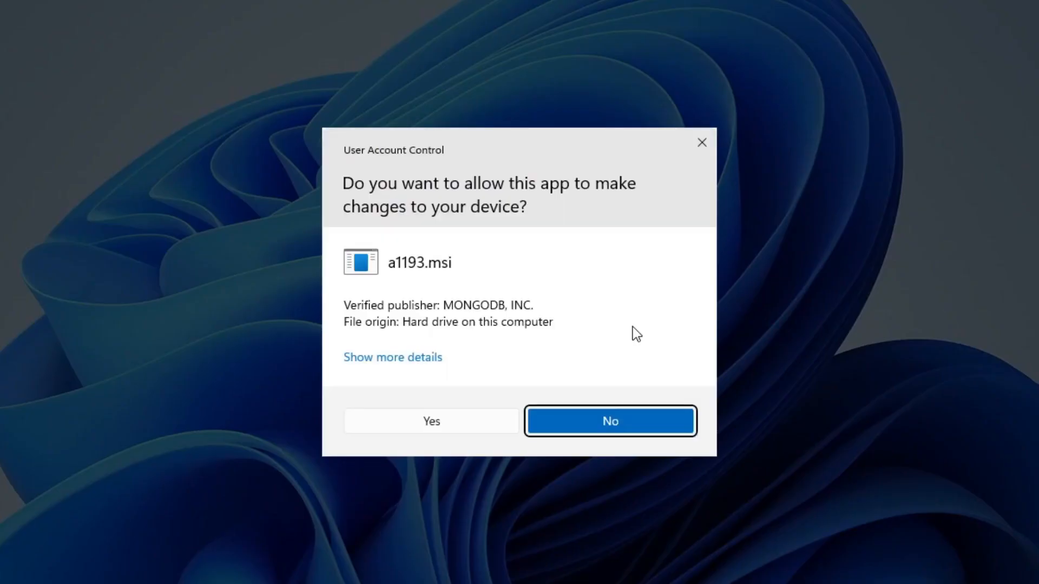
left_click(433, 421)
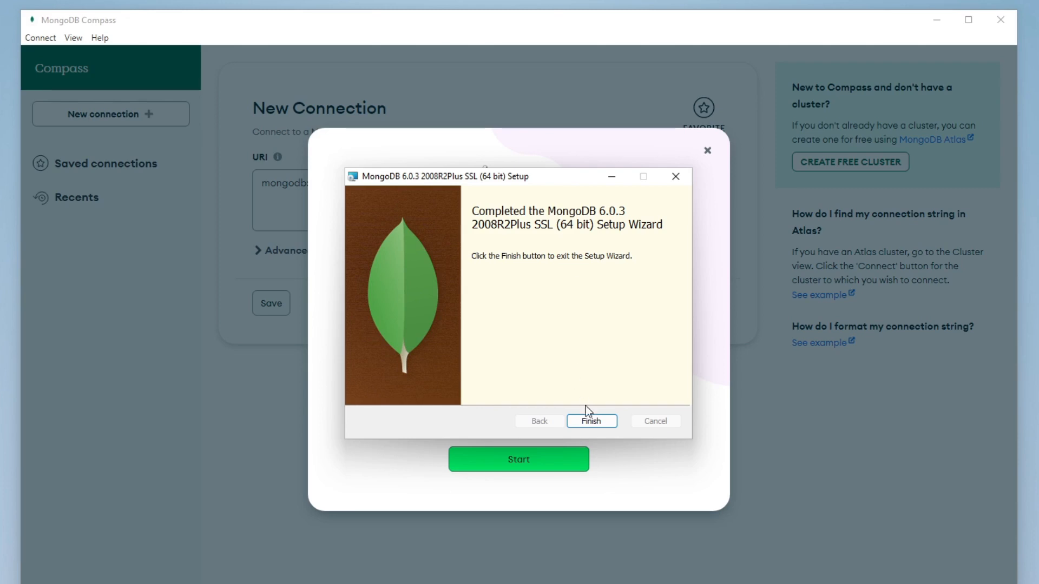
left_click(595, 422)
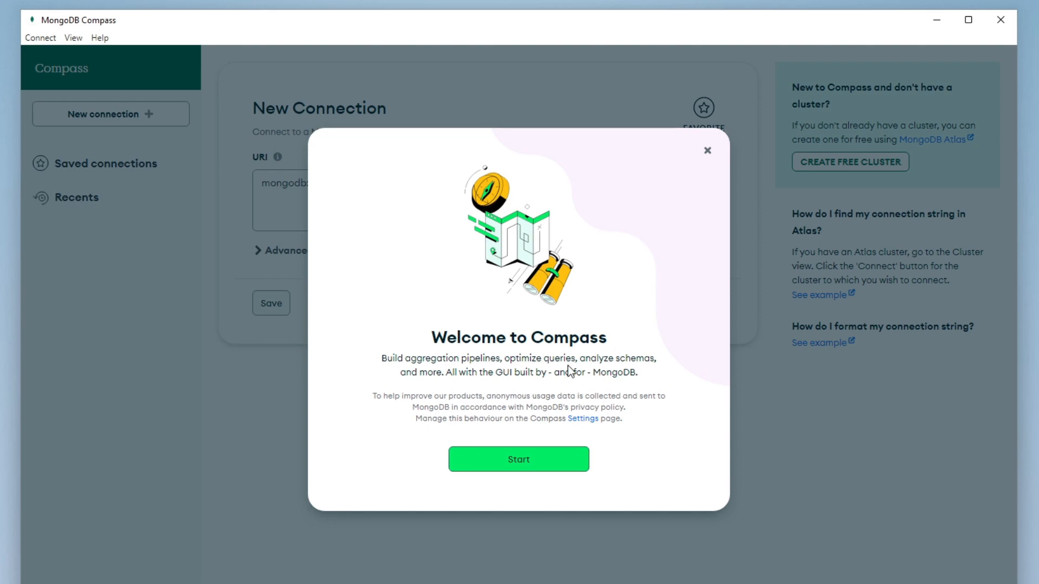
- Dismiss the Compass welcome message and connect to the local deployment at mongodb://localhost:27017
left_click(511, 459)
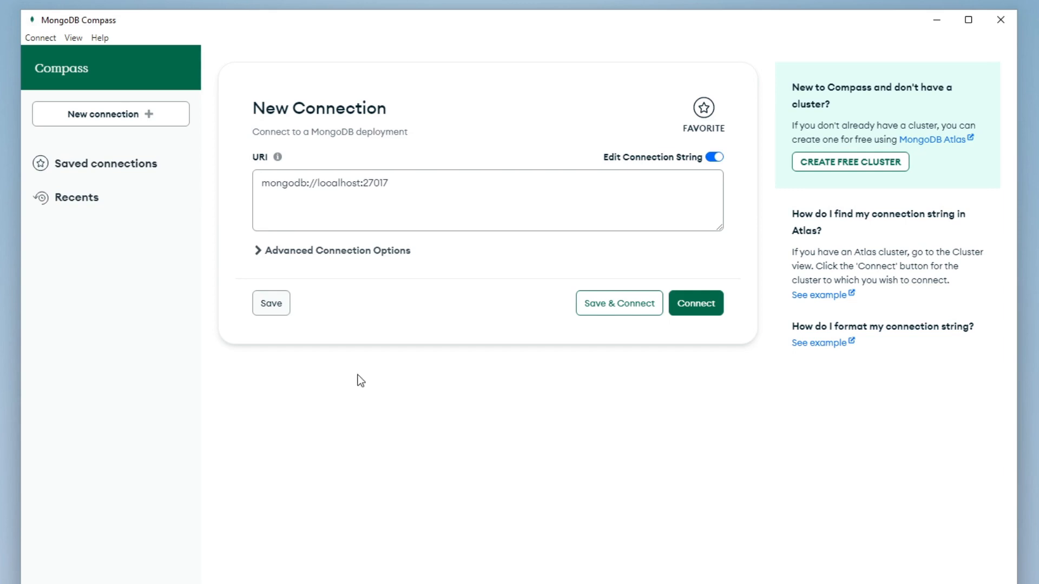
left_click(341, 184)
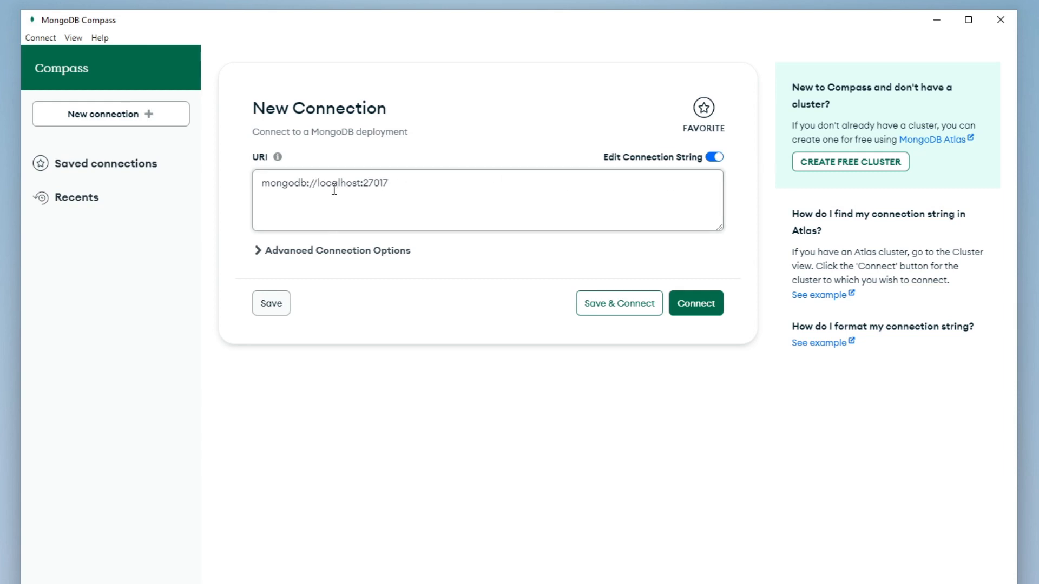
double_click(337, 184)
double_click(378, 185)
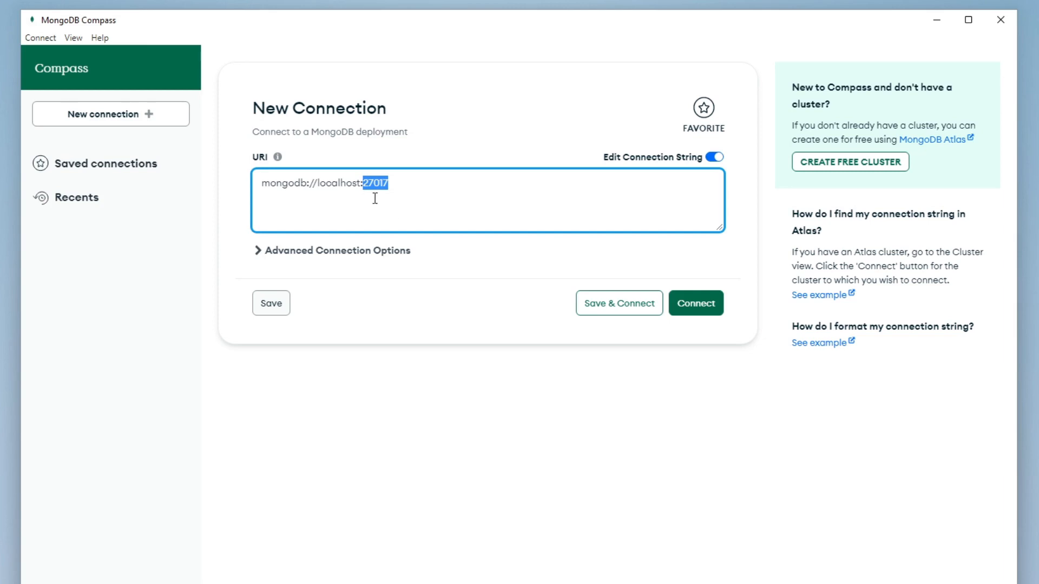
double_click(327, 185)
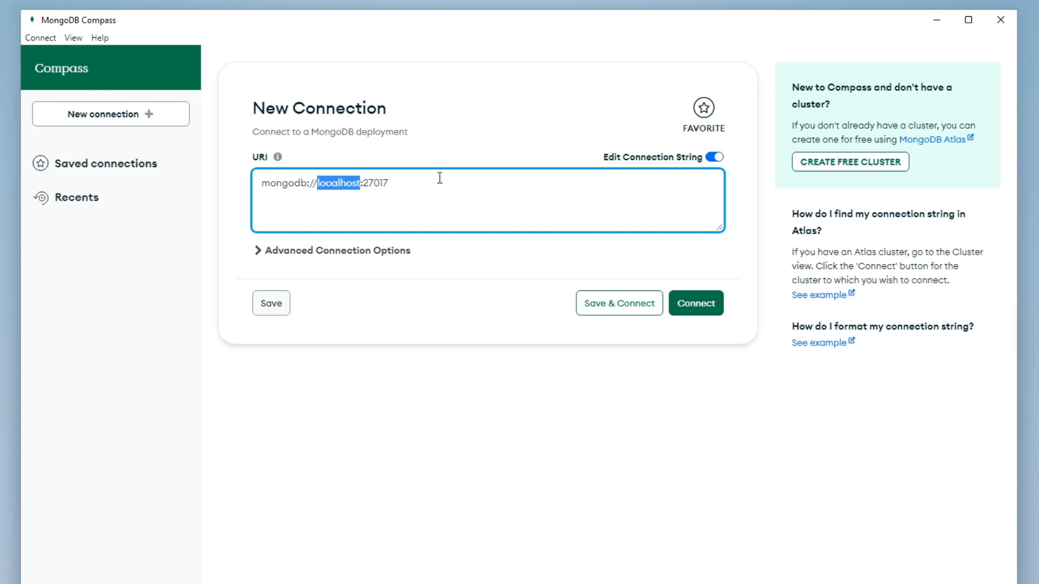
left_click(437, 196)
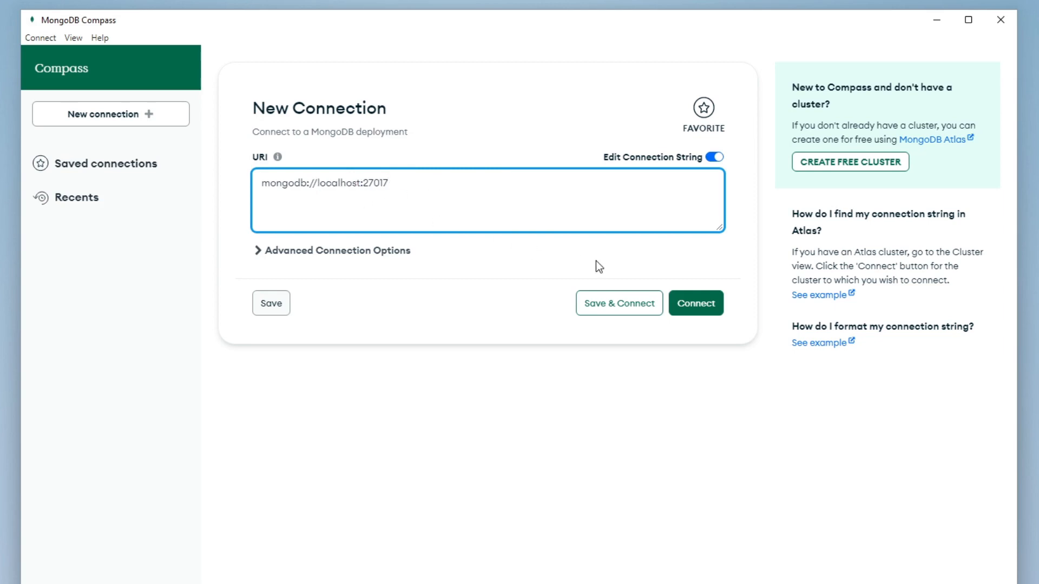
left_click(680, 303)
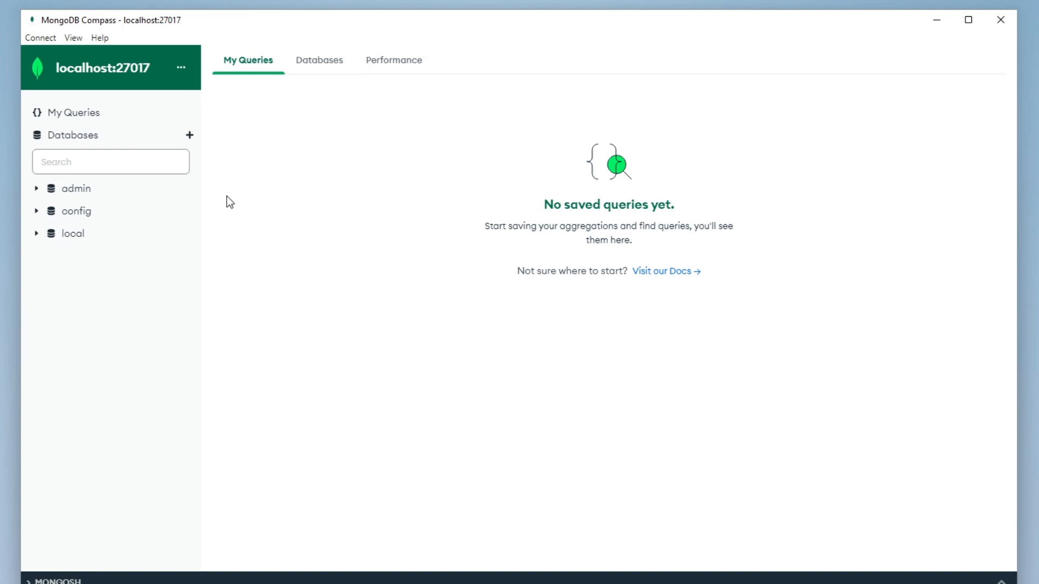
- Create a database named School with a collection named Stuent
left_click(189, 137)
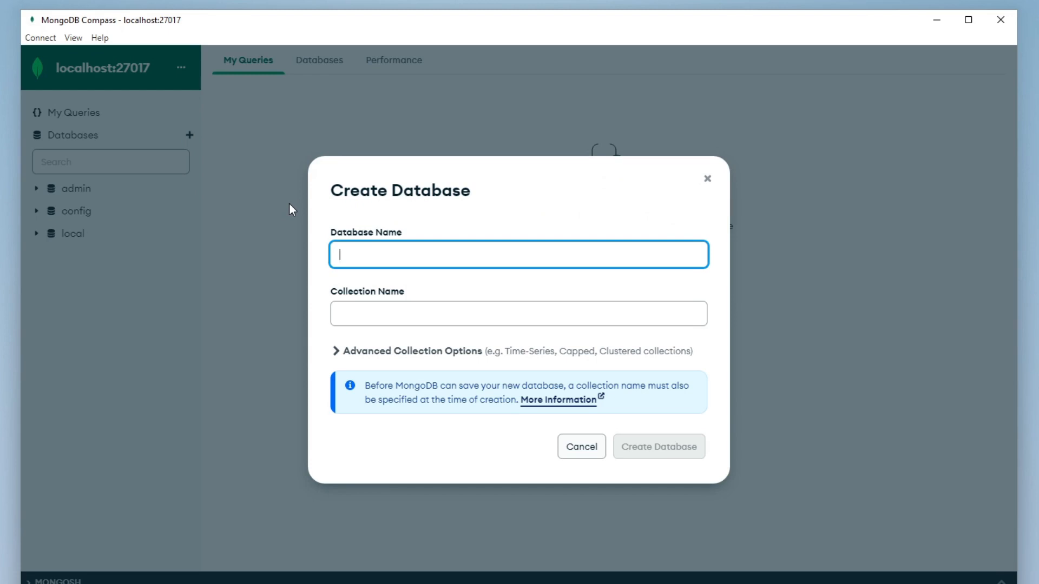
type("School")
left_click(364, 310)
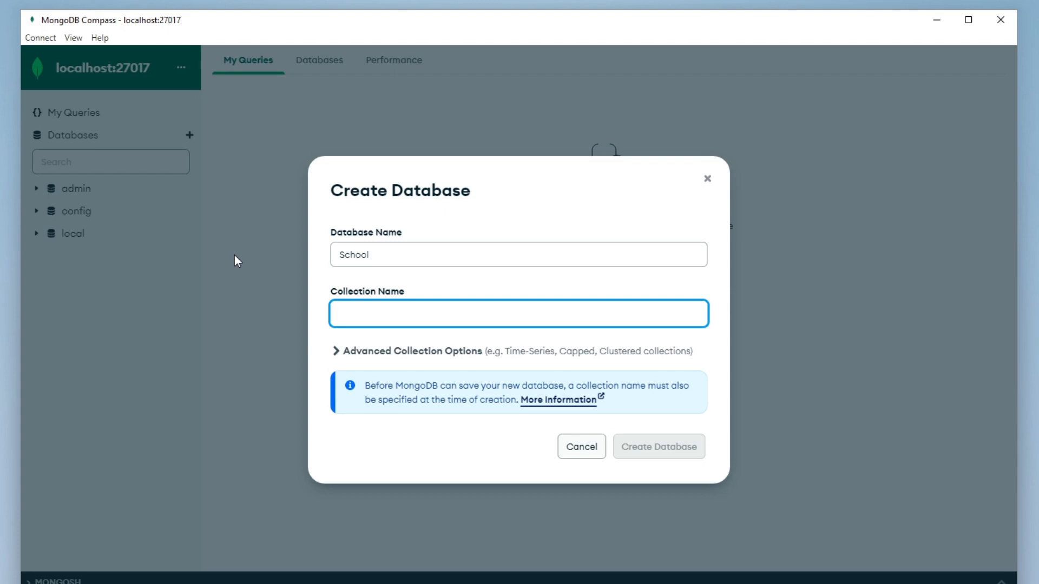
type("Stuent")
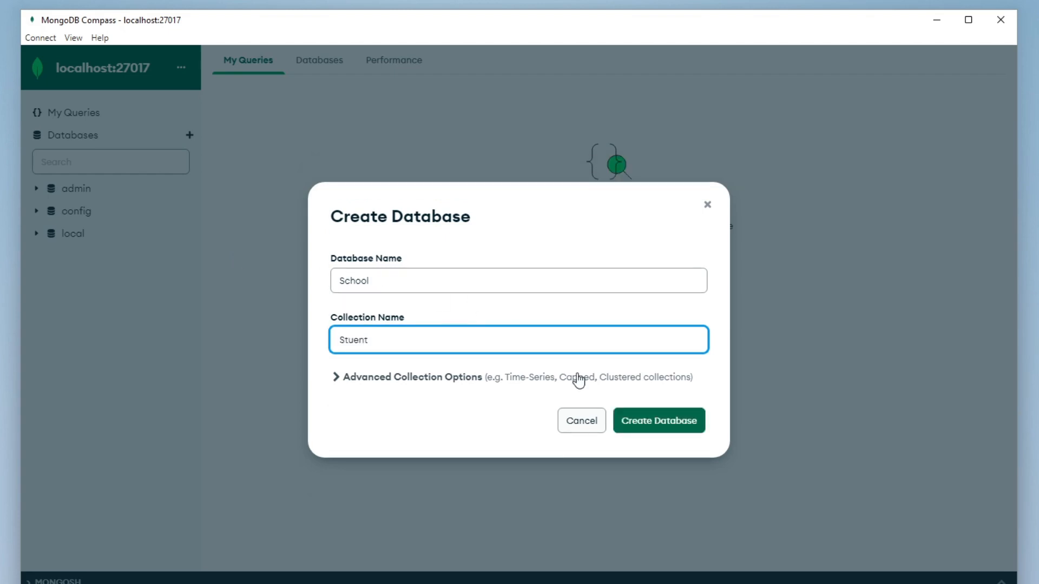
left_click(658, 424)
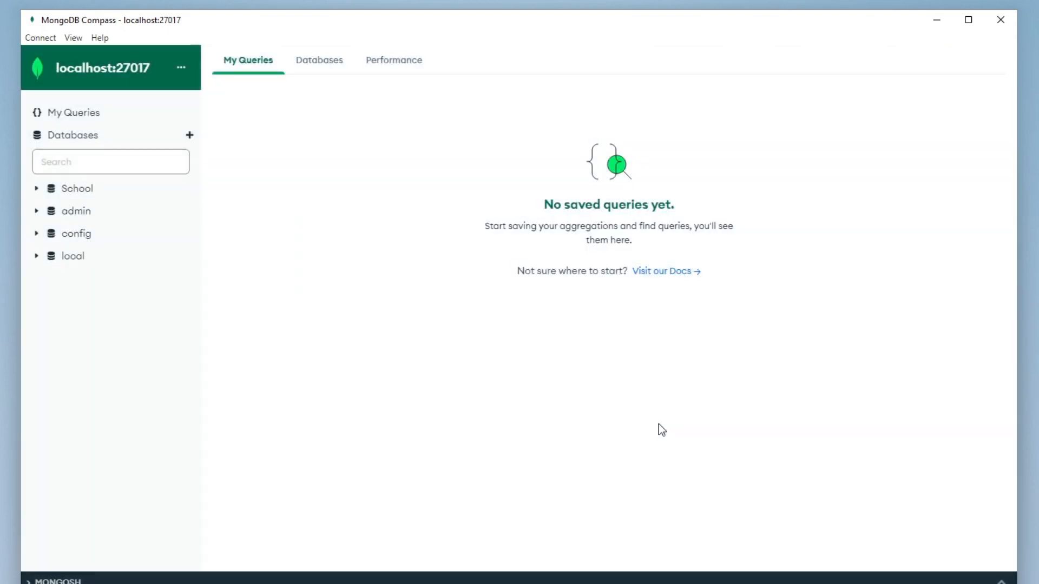
- Open the Stuent collection of the School database and start inserting a document in the field-by-field list view
left_click(37, 188)
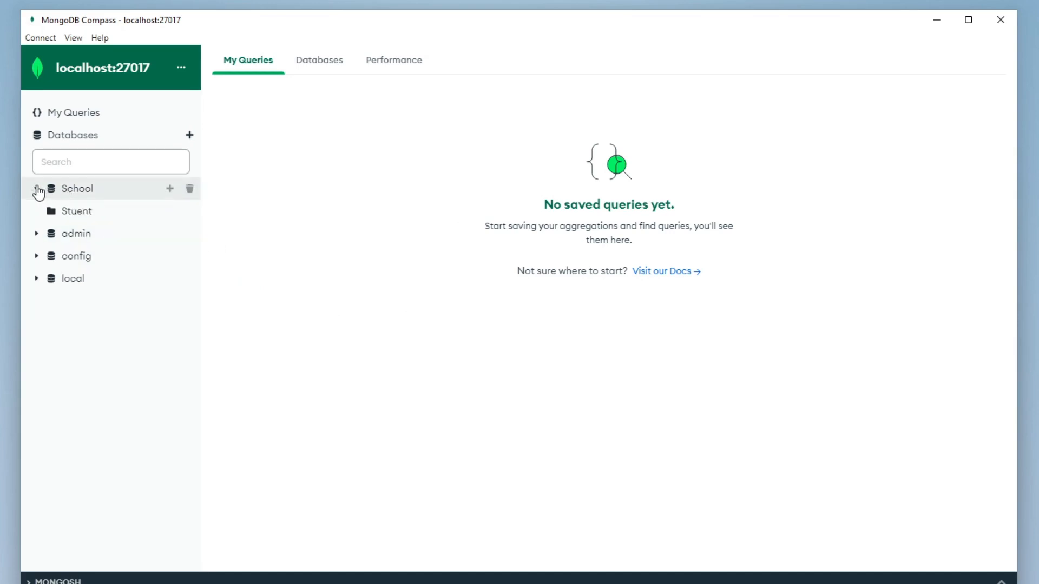
left_click(97, 217)
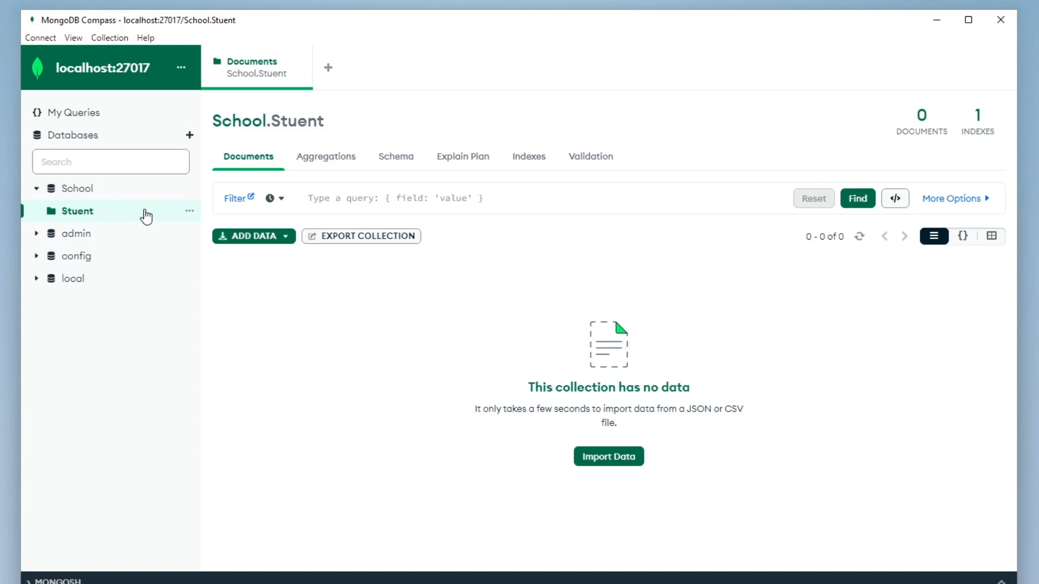
left_click(276, 244)
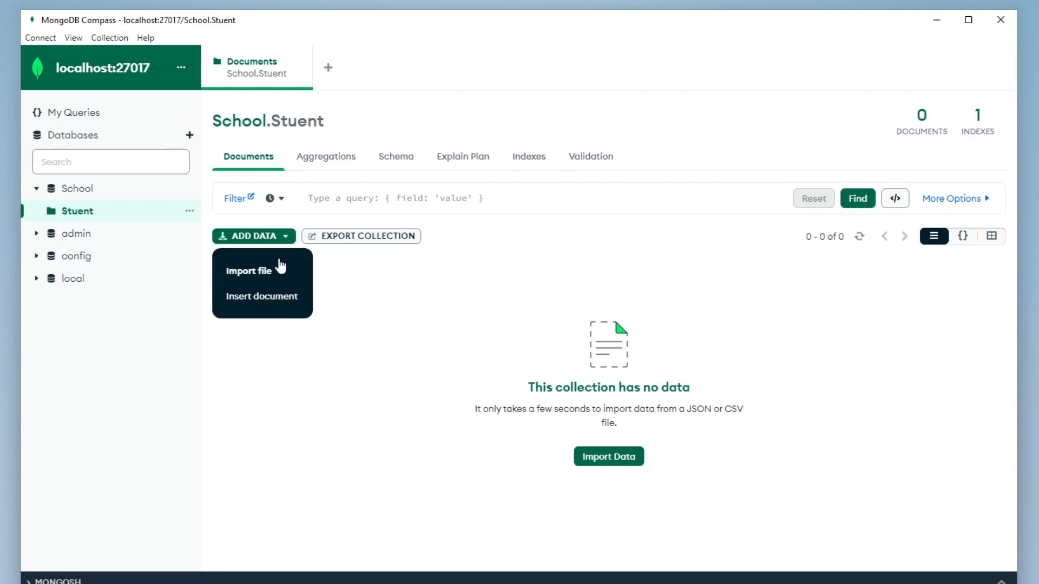
left_click(286, 298)
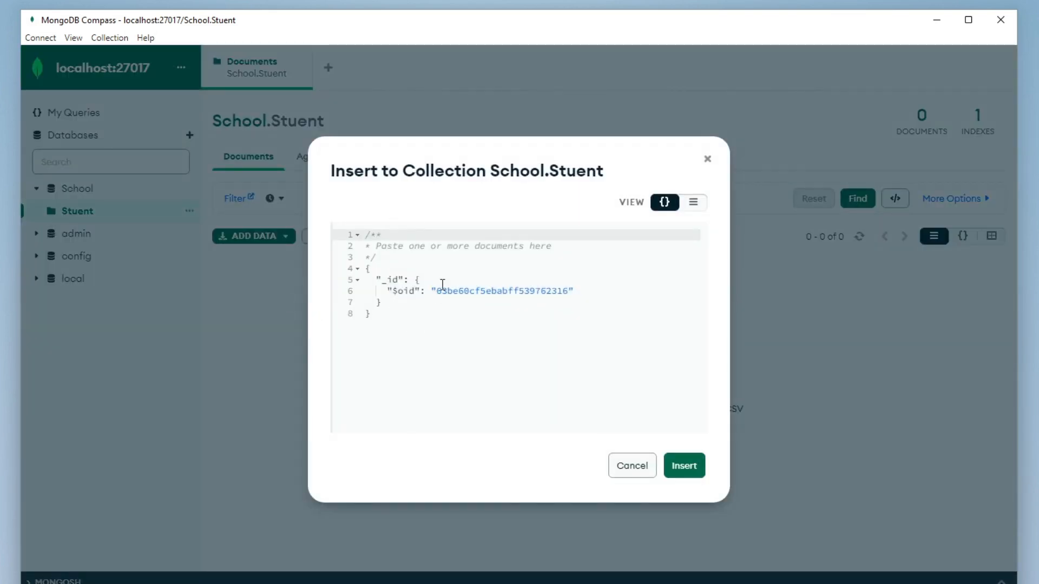
left_click(694, 204)
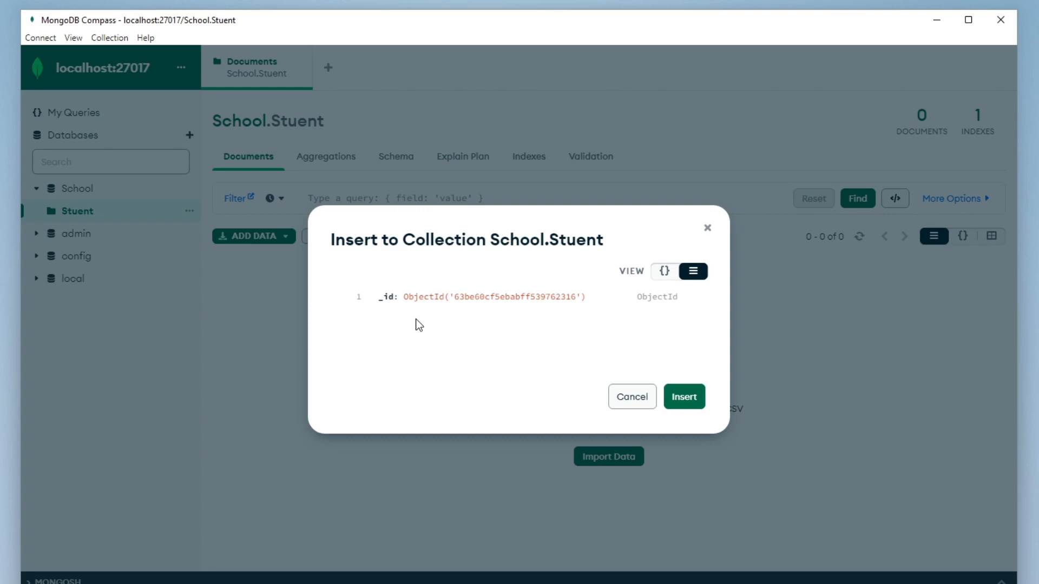
- Add a string field named firstName after _id and enter the student's first name as its value
left_click(356, 297)
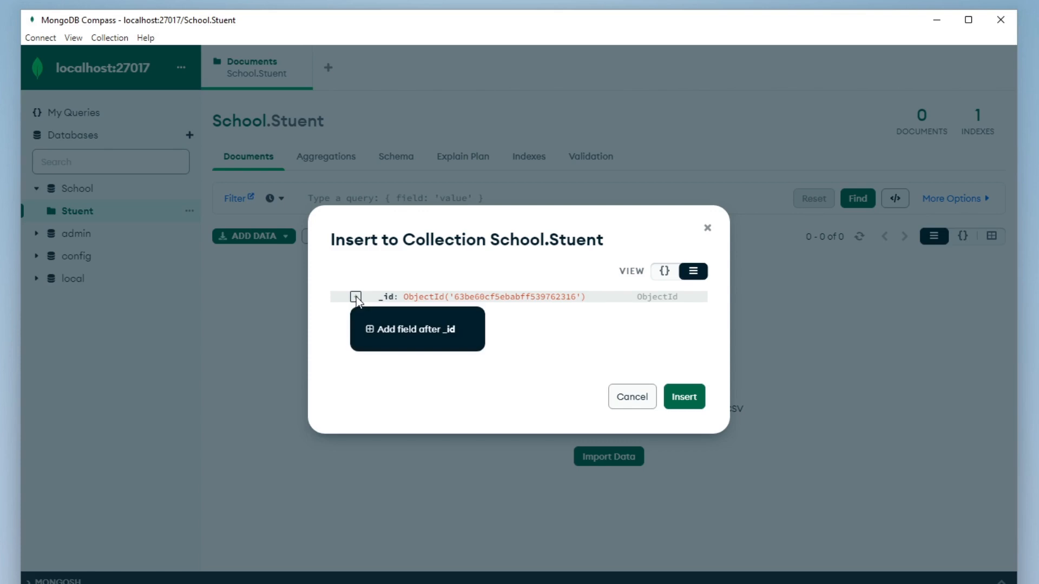
left_click(393, 331)
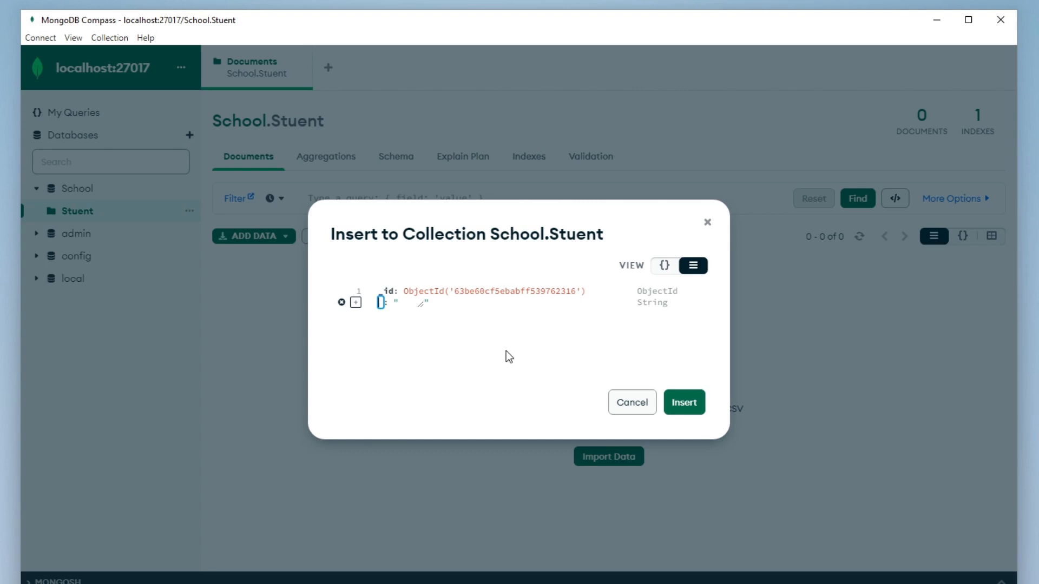
type("firstName")
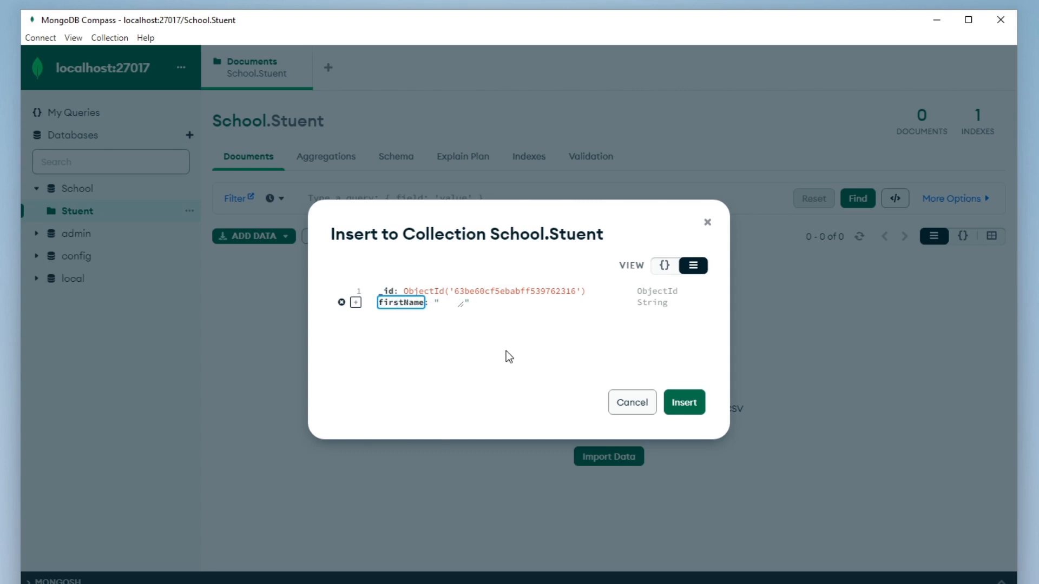
key("Tab")
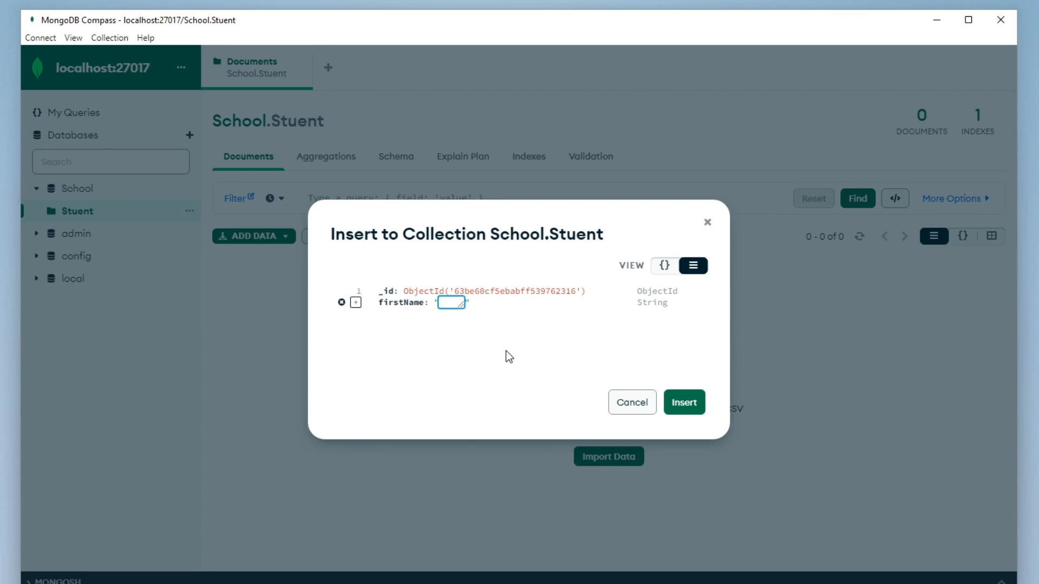
type("Josh")
left_click(405, 278)
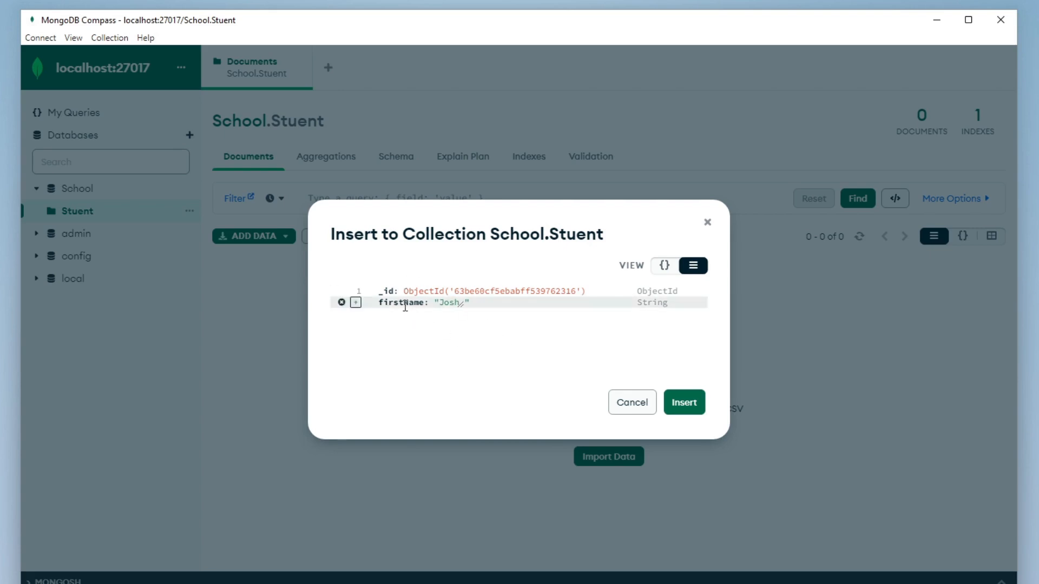
- Add a lastName field after firstName with the student's last name, and insert the document from the JSON view
left_click(355, 303)
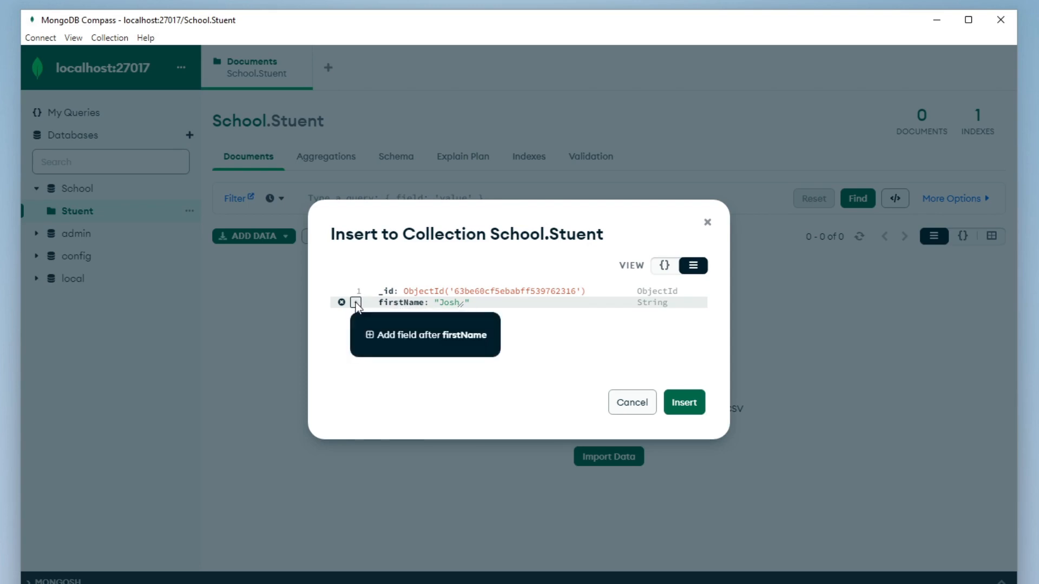
left_click(461, 339)
type("lastName")
key("Tab")
type("Smith")
key("Return")
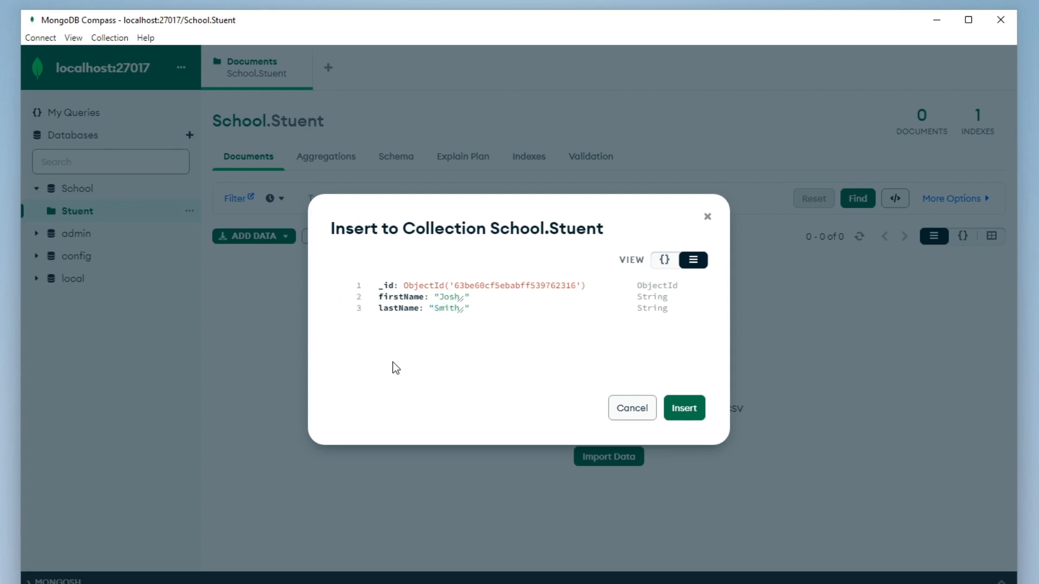
left_click(666, 260)
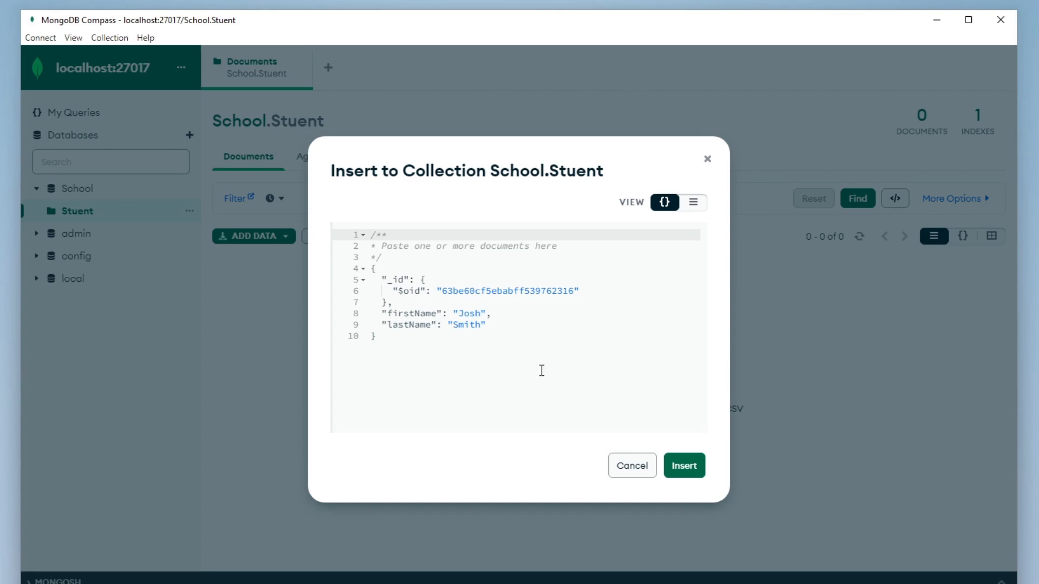
left_click(684, 468)
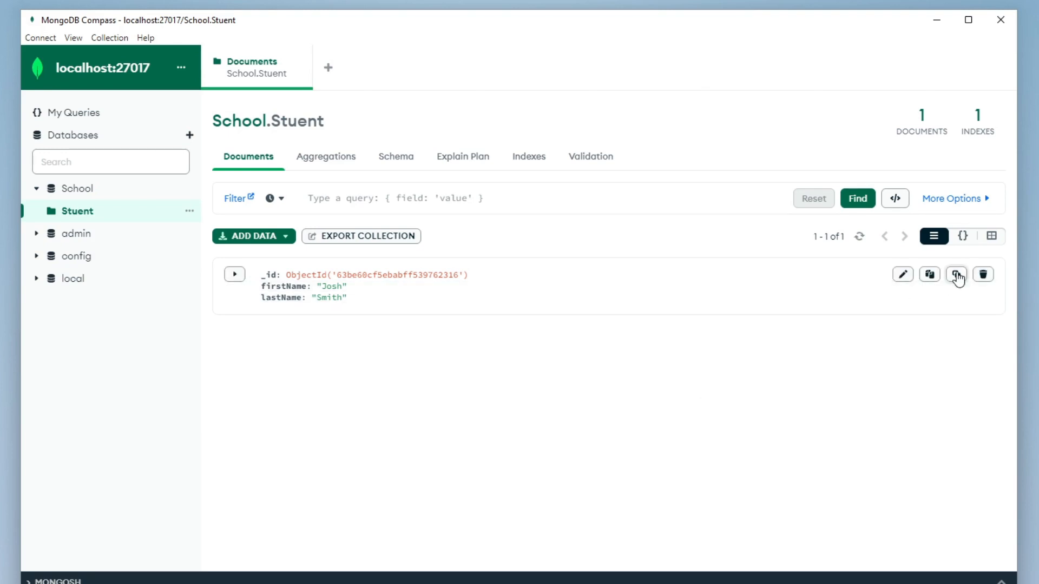
- Clone the student document, replace its firstName and lastName values with a second student's name, and insert the copy
left_click(955, 274)
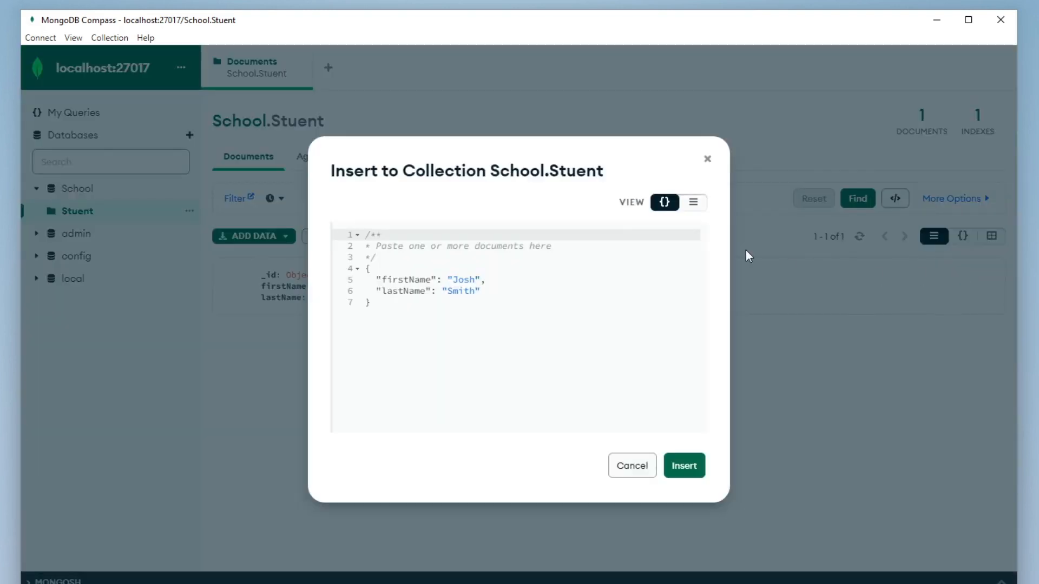
left_click(692, 204)
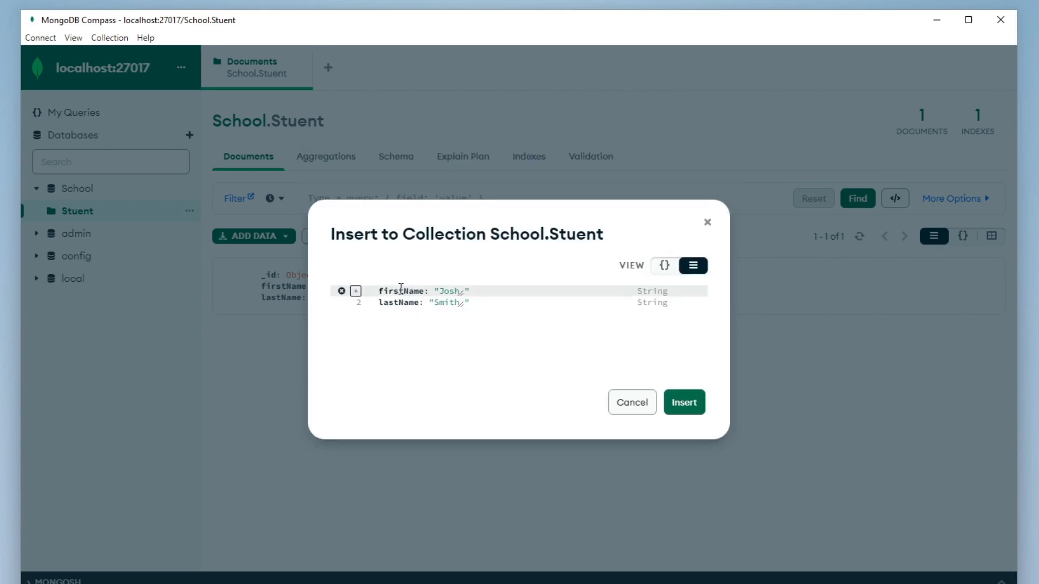
double_click(456, 292)
key("BackSpace")
type("Jeremy")
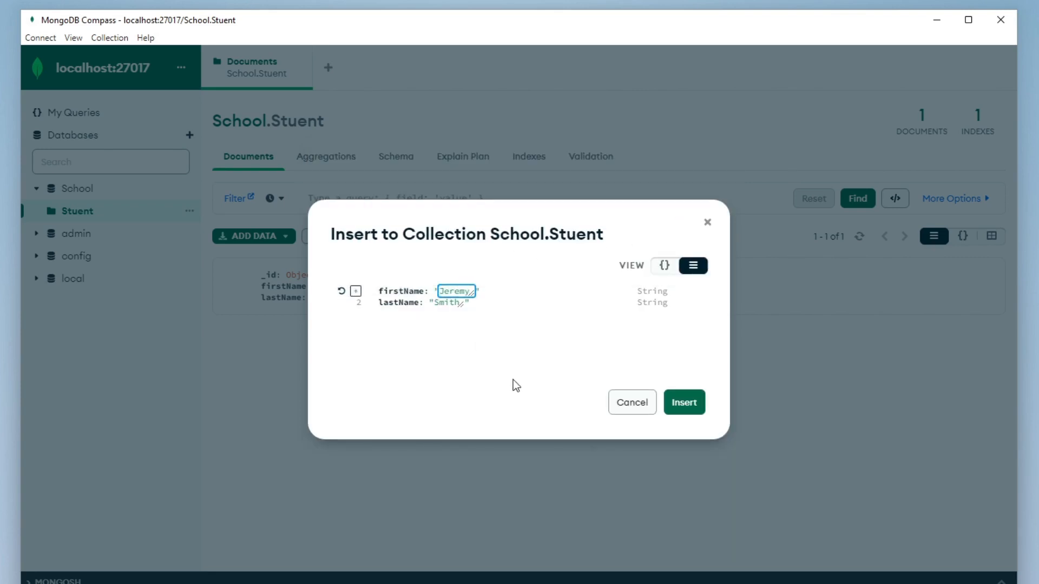
double_click(448, 302)
type("Donoven")
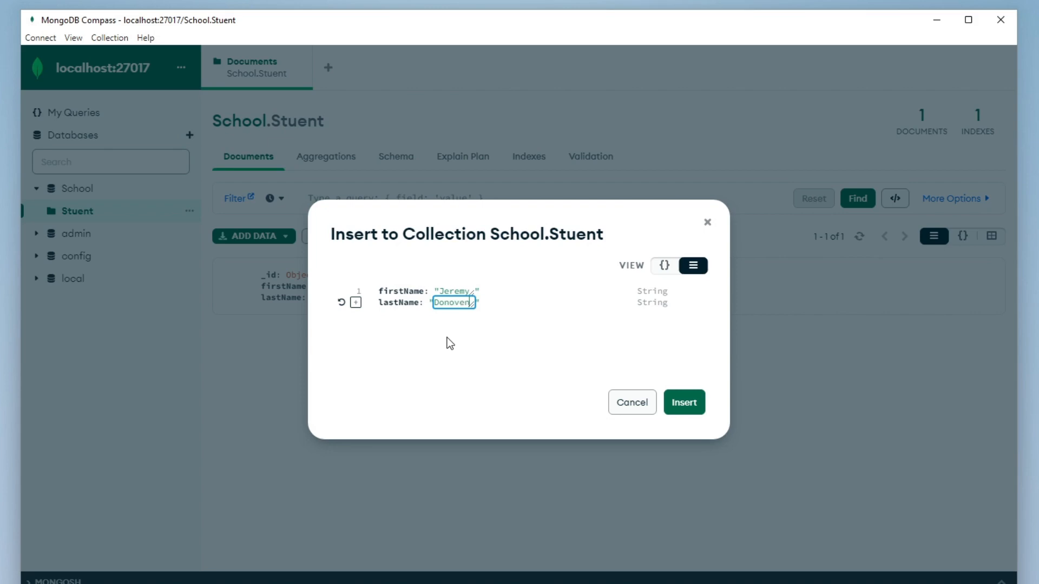
left_click(447, 337)
left_click(684, 402)
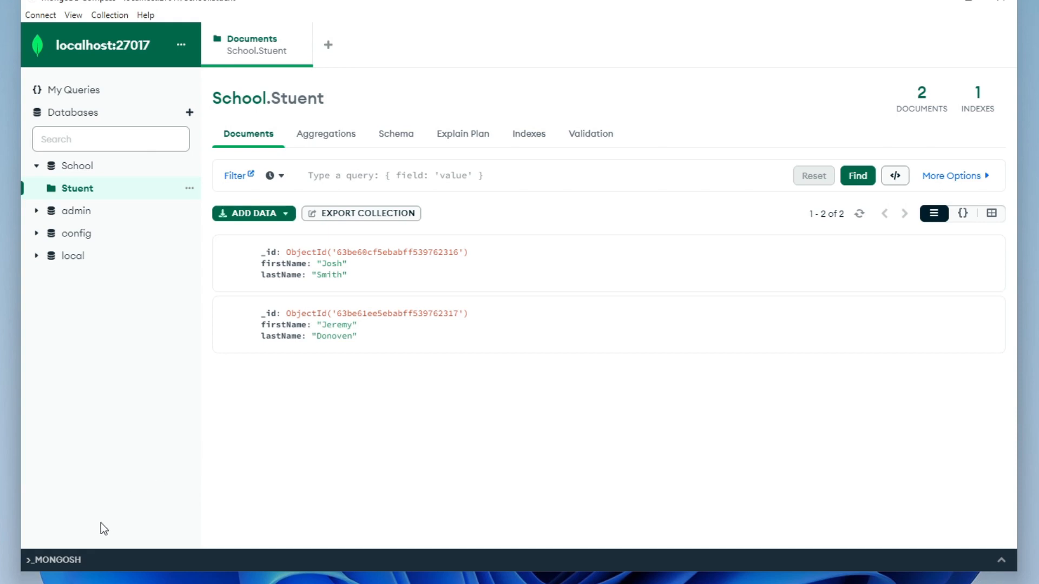
- Open the embedded mongosh shell
left_click(58, 560)
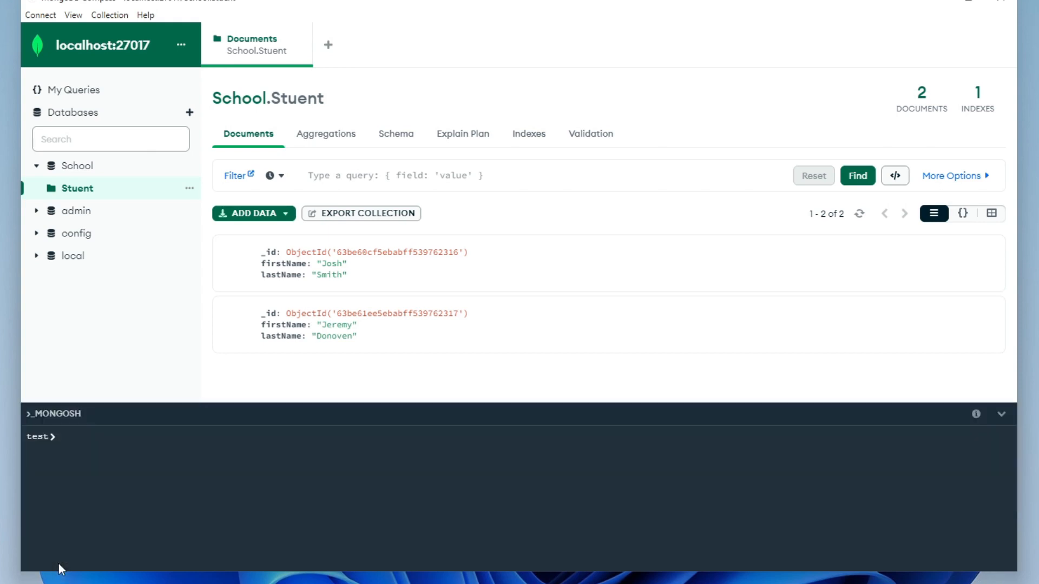